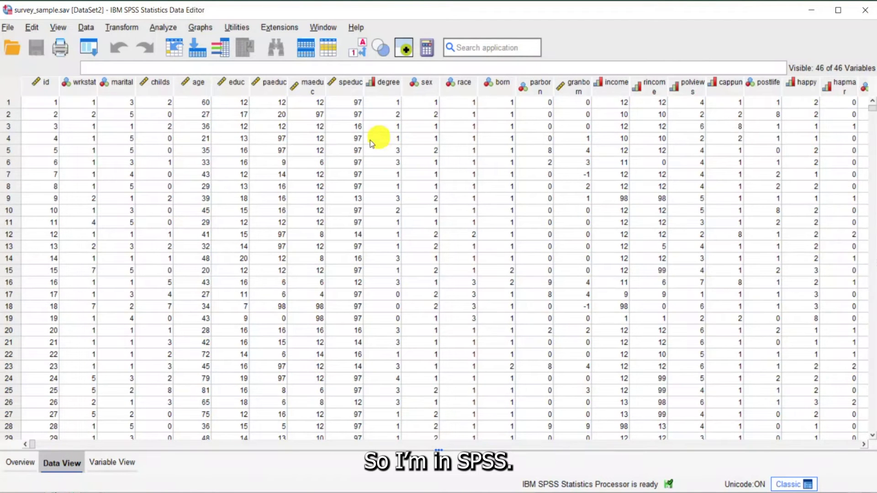
Run Frequencies on marital status with a bar chart showing percentages
left_click(165, 28)
mouse_move(199, 67)
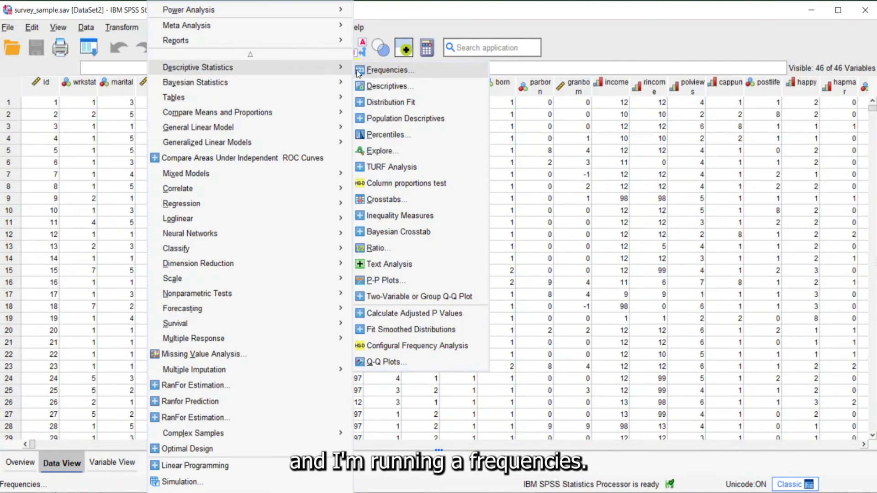
left_click(373, 70)
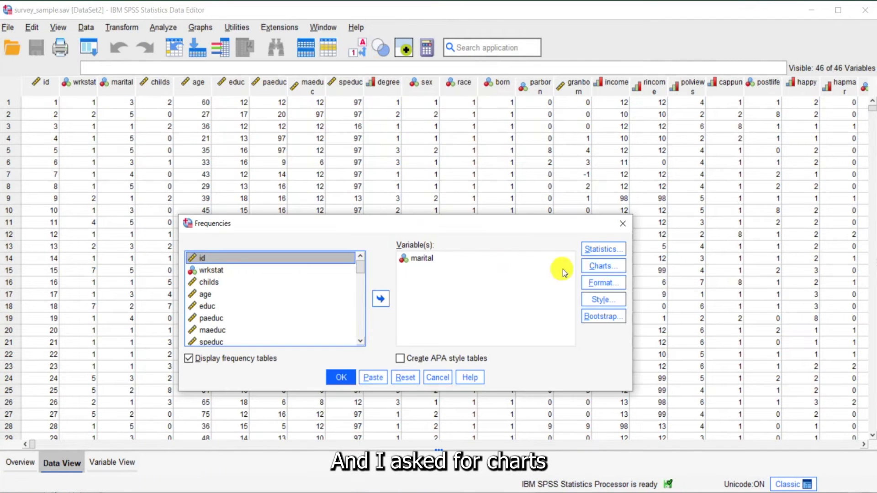
left_click(597, 270)
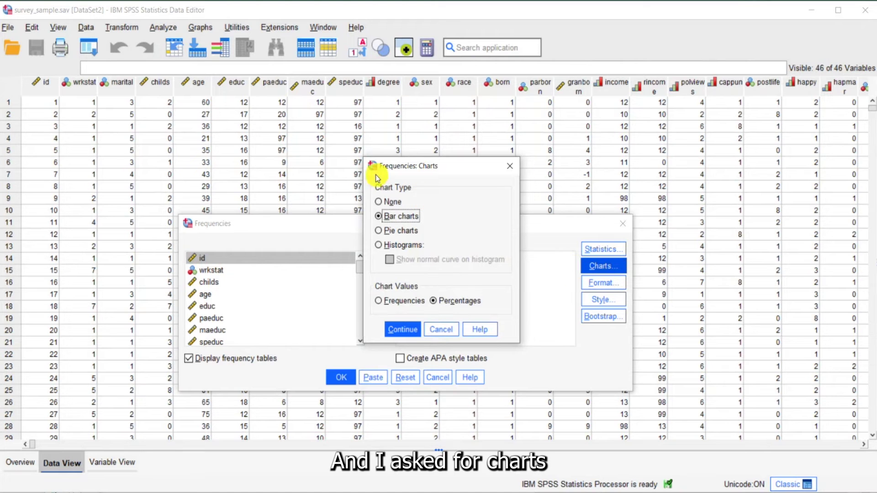
left_click(437, 302)
left_click(402, 329)
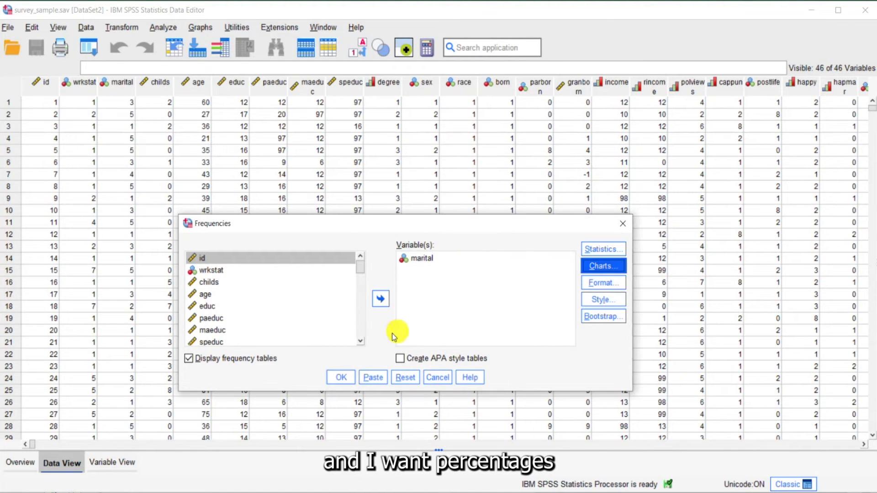
left_click(341, 378)
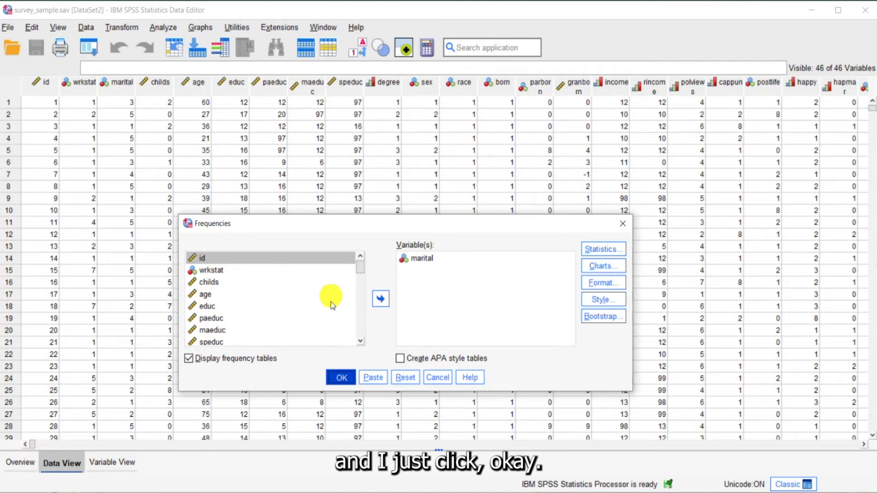
left_click(341, 377)
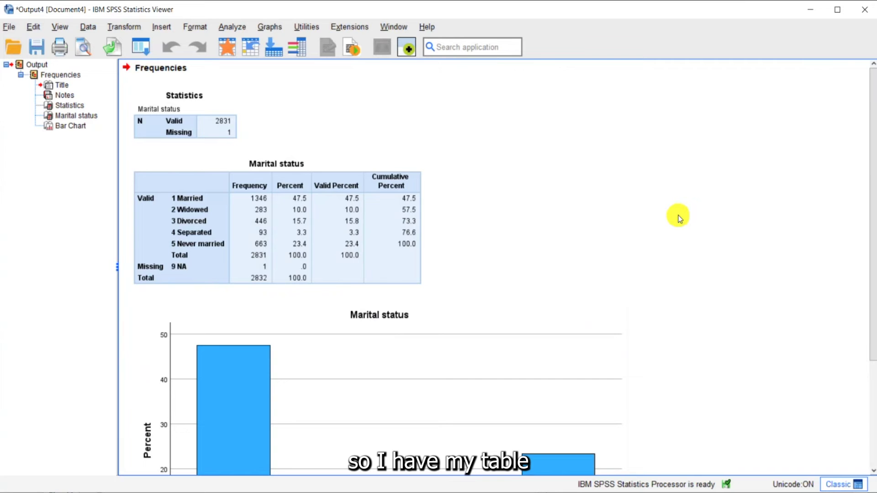
scroll(679, 218, "down", 1)
scroll(652, 203, "down", 1)
scroll(662, 219, "down", 1)
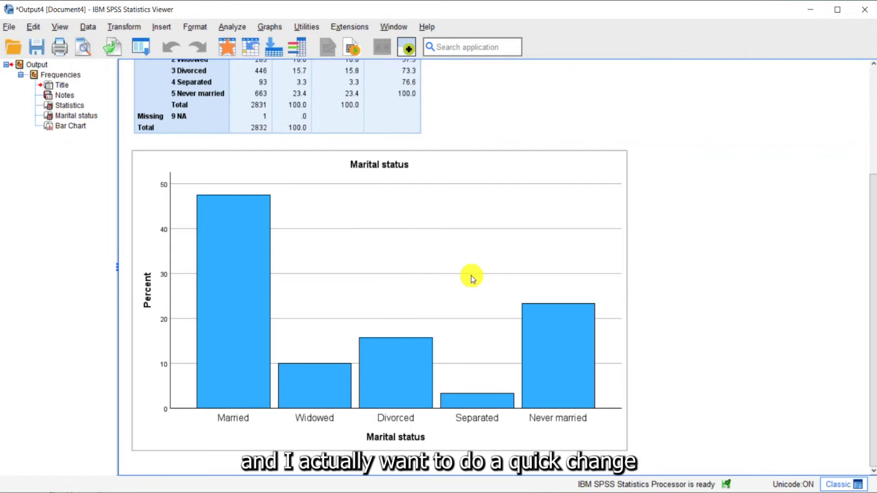
Open the marital status bar chart in the Chart Editor and select all its bars
left_click(446, 262)
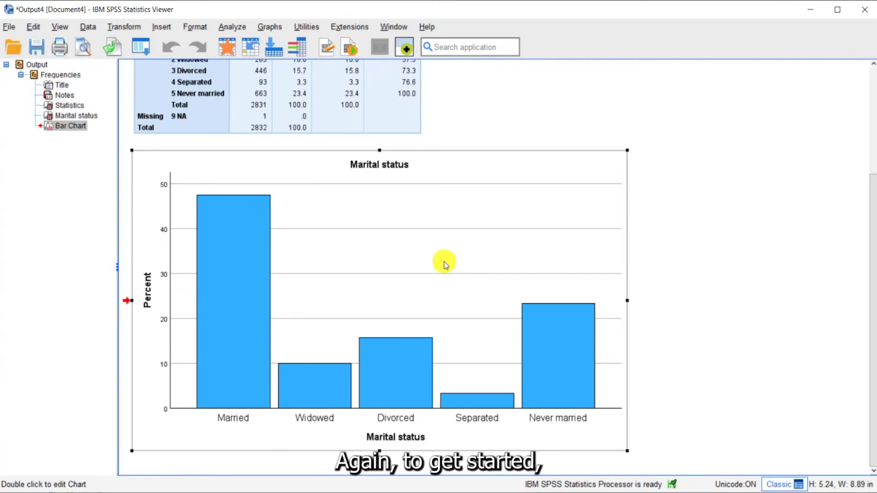
double_click(444, 264)
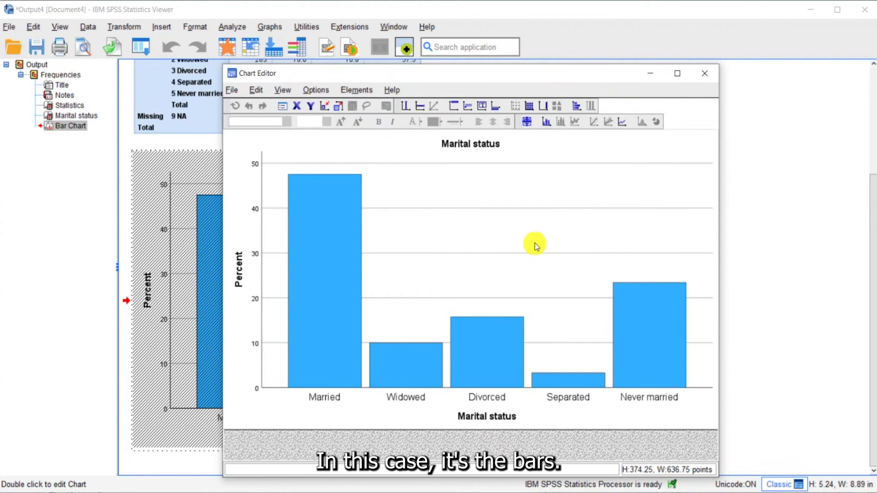
left_click(341, 198)
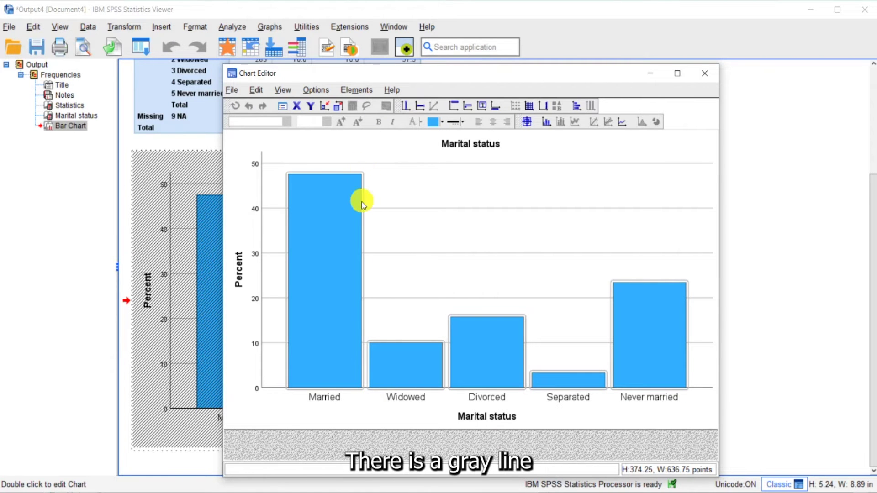
Open the bars' Properties window and browse its Chart Size, Categories, Depth & Angle and other tabs
right_click(336, 213)
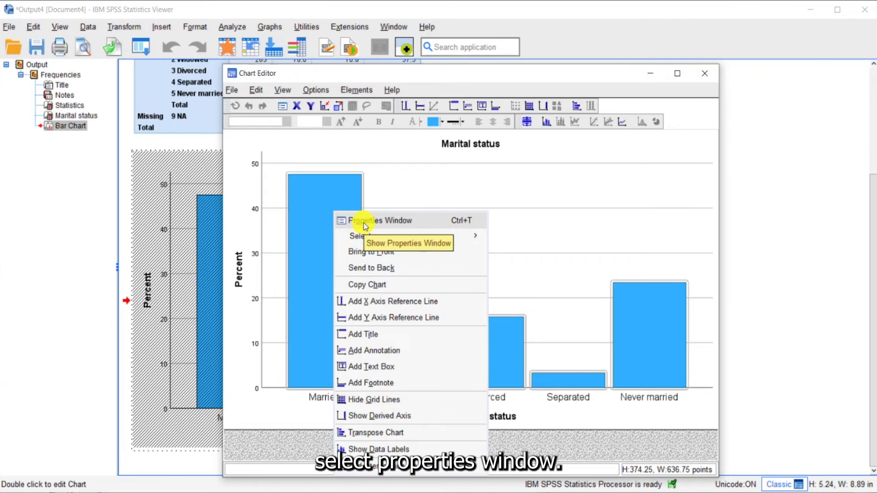
left_click(364, 226)
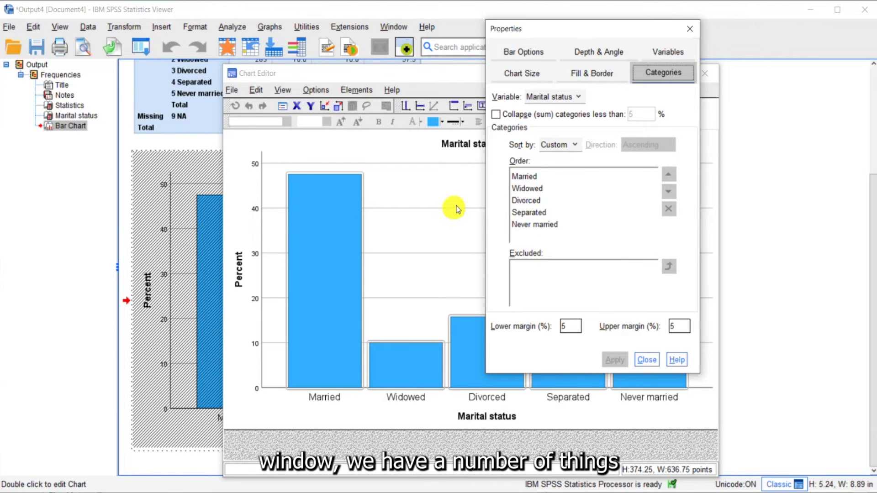
left_click(530, 76)
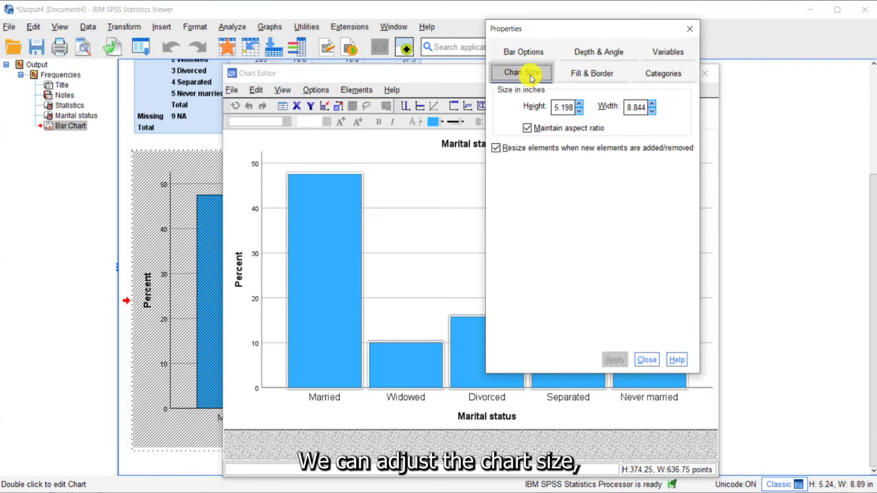
left_click(584, 77)
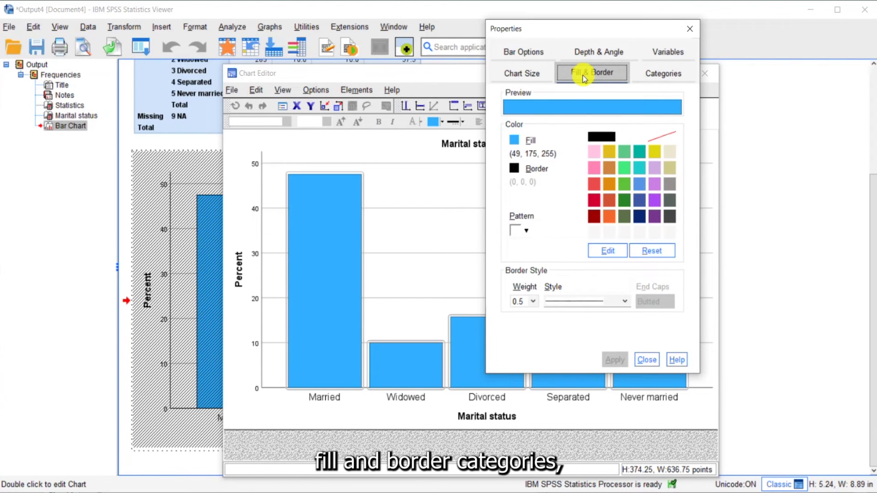
left_click(663, 78)
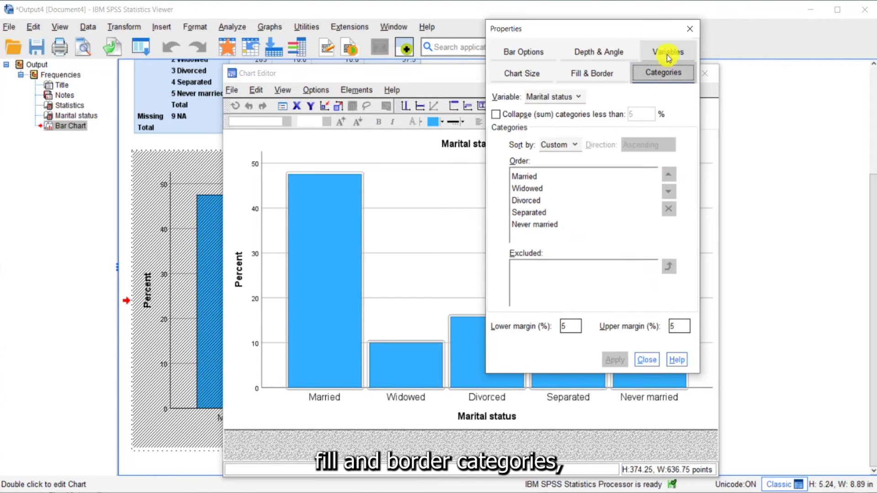
left_click(668, 54)
left_click(603, 53)
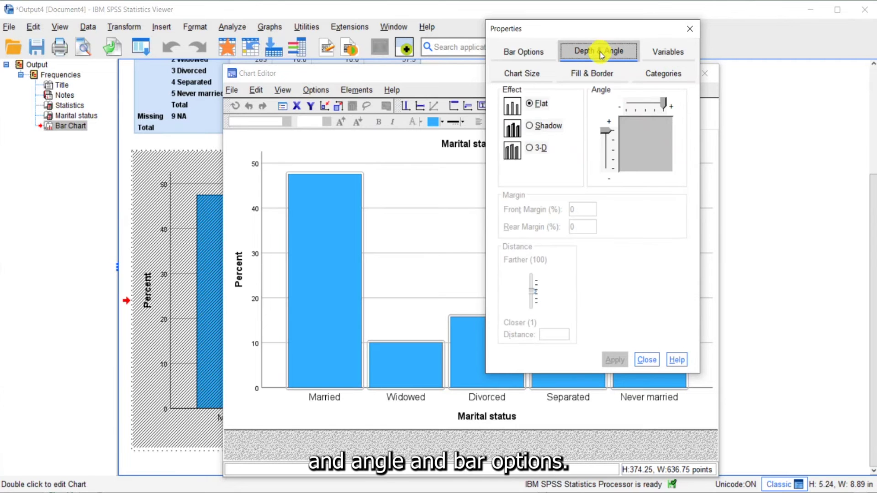
left_click(524, 53)
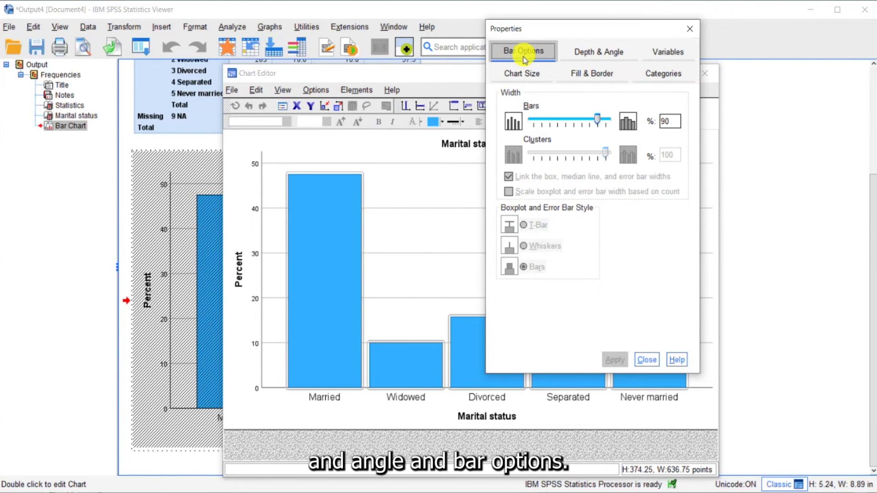
Fill the bars with red and give them a shadow depth effect
left_click(582, 74)
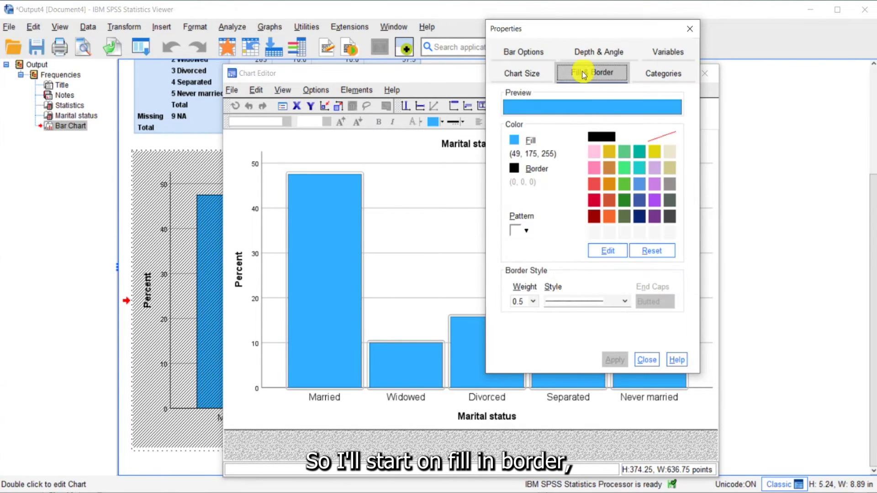
left_click(593, 184)
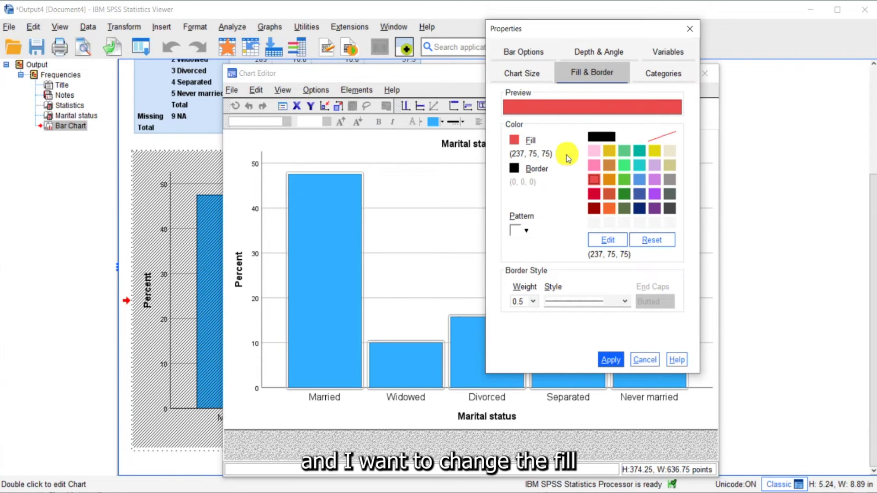
left_click(611, 360)
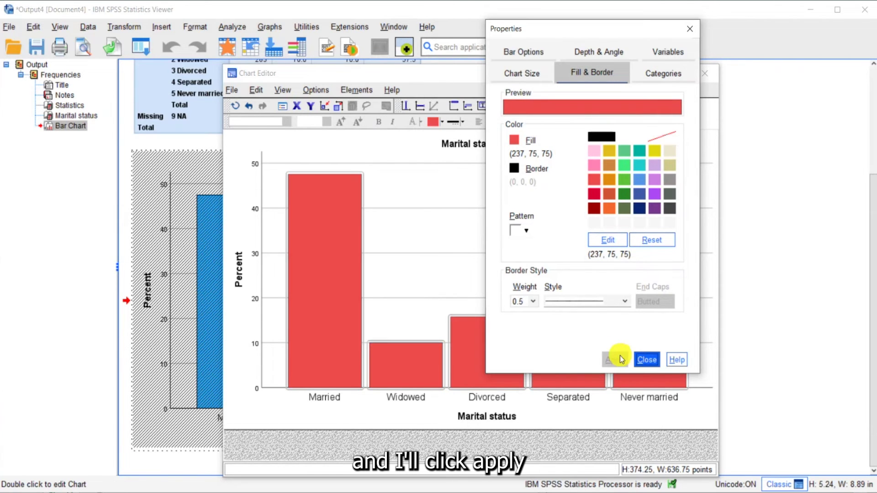
left_click(599, 51)
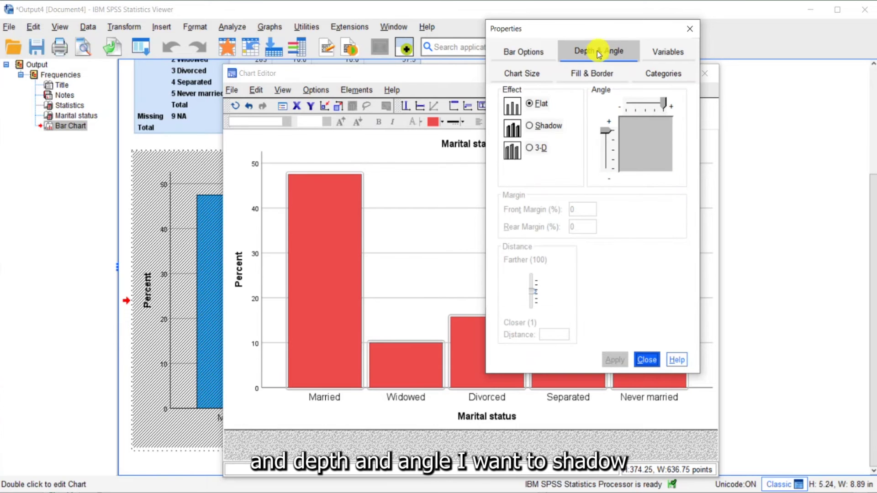
left_click(530, 126)
left_click(609, 361)
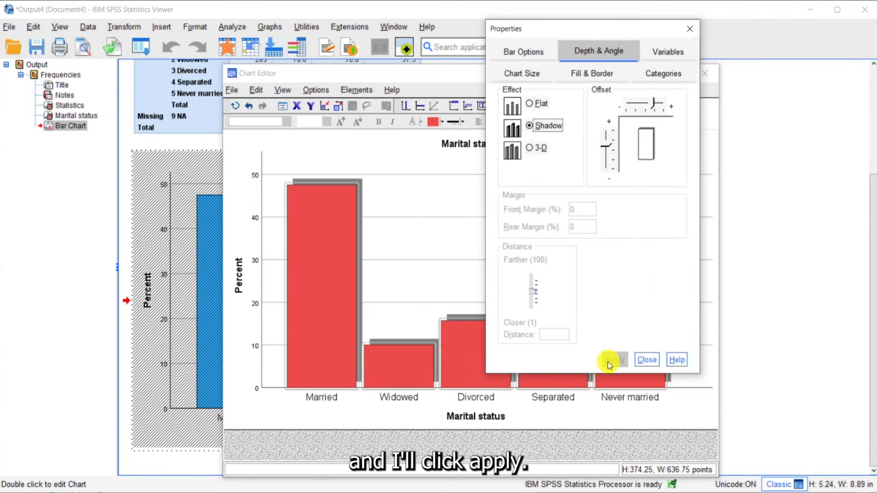
Sort the bar categories by statistic in descending order, then close Properties
left_click(674, 79)
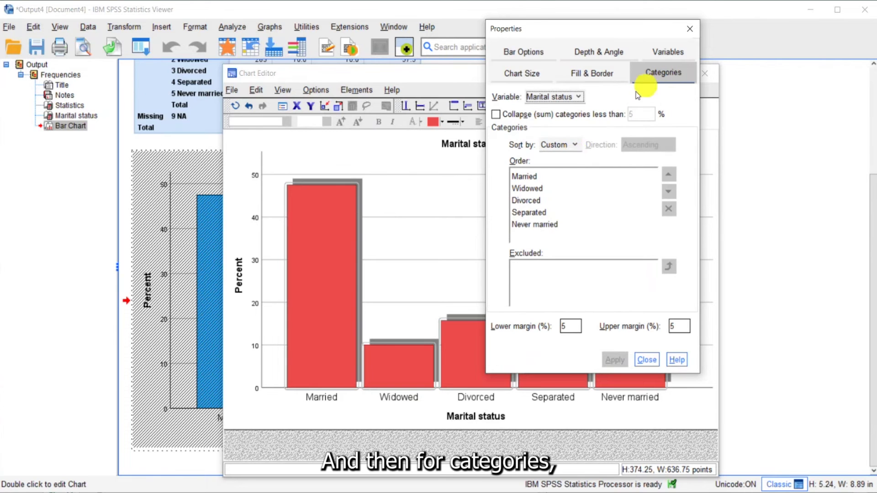
left_click(571, 146)
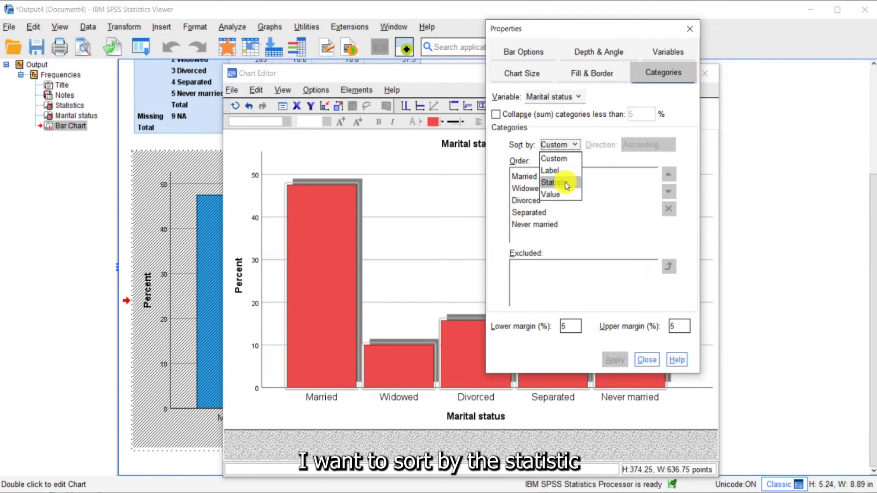
left_click(564, 183)
left_click(666, 144)
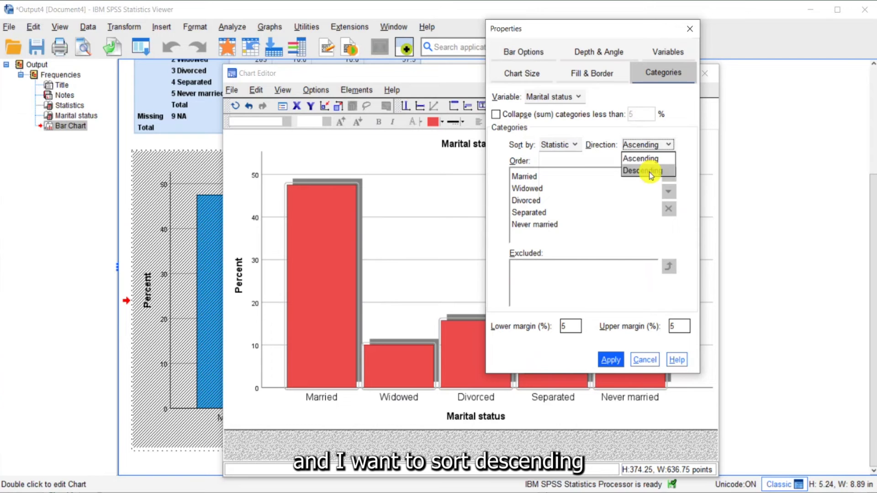
left_click(655, 171)
left_click(611, 360)
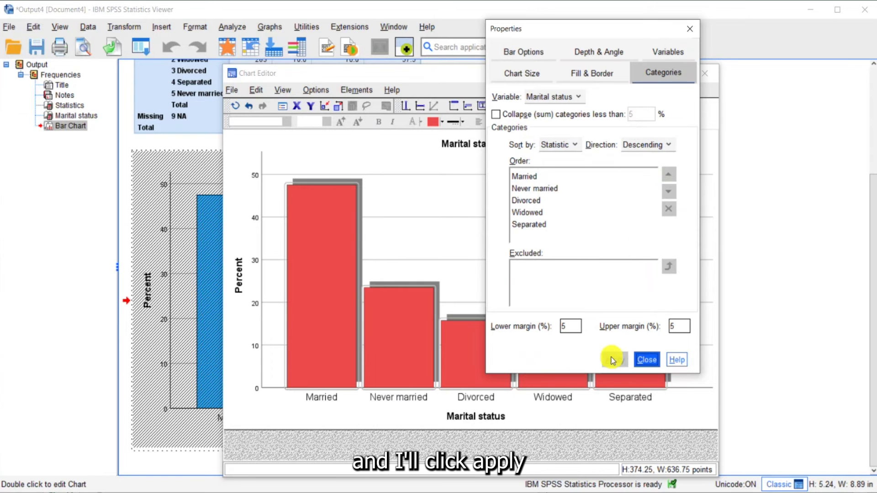
left_click(647, 360)
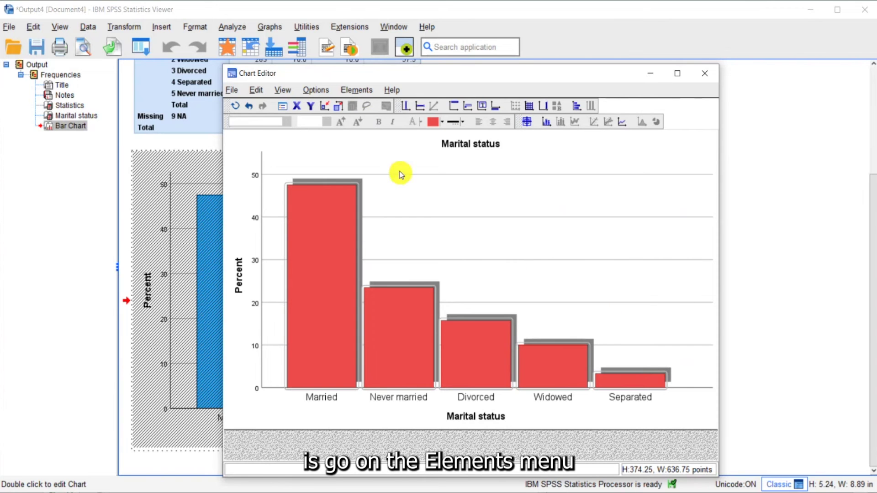
Add data labels to the bars and set their number format to 1 decimal place
left_click(357, 89)
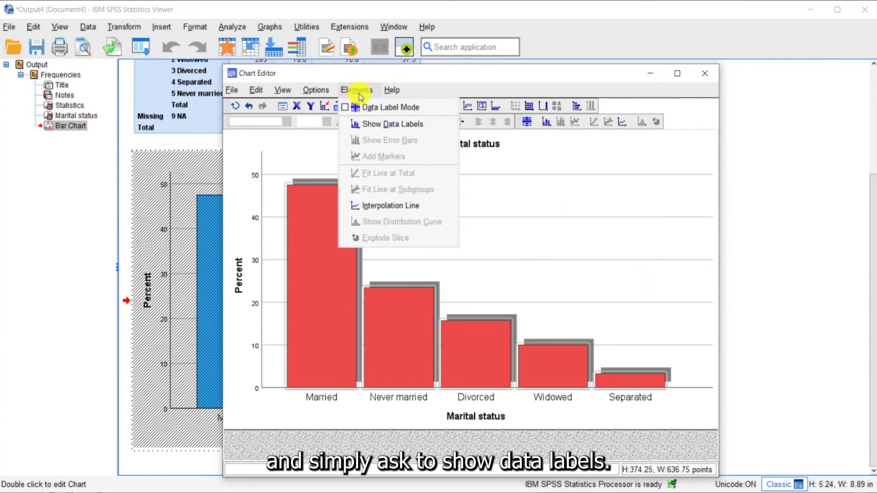
left_click(368, 125)
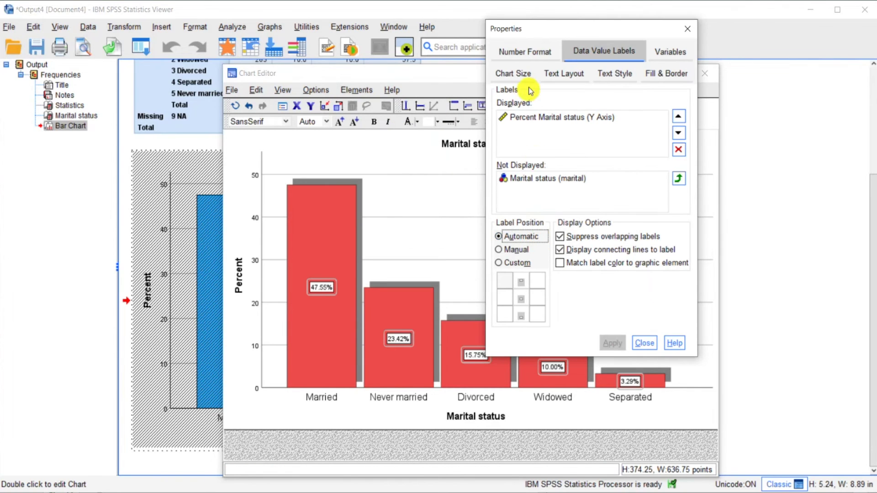
left_click(510, 55)
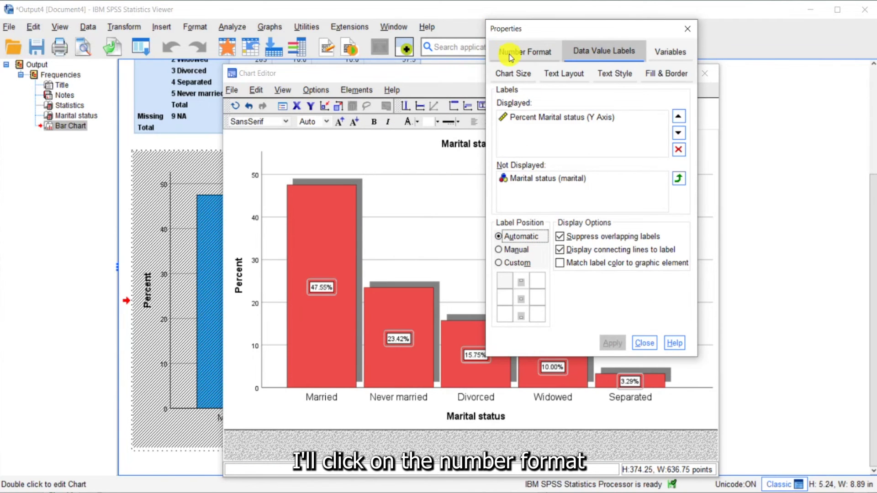
left_click(613, 144)
key("BackSpace")
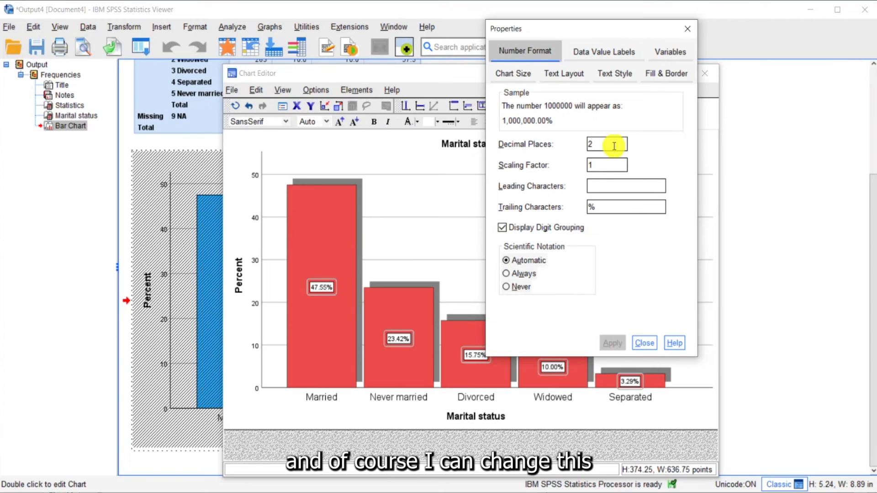
type("1")
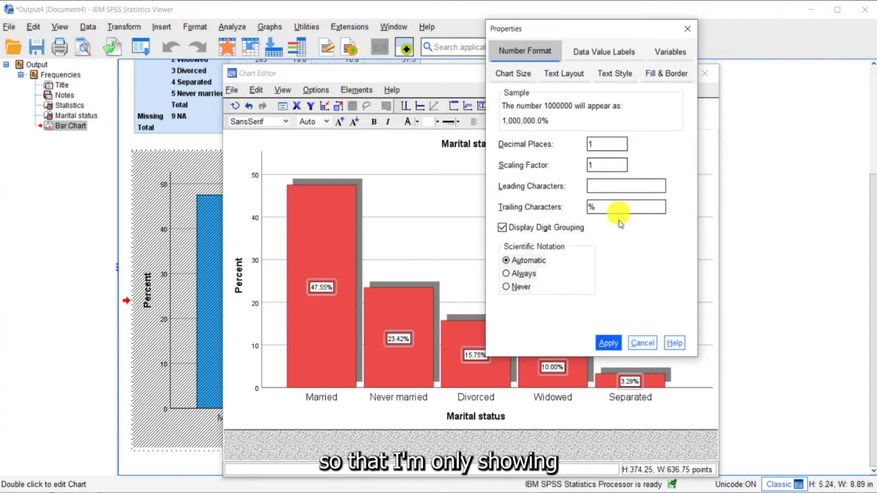
left_click(608, 343)
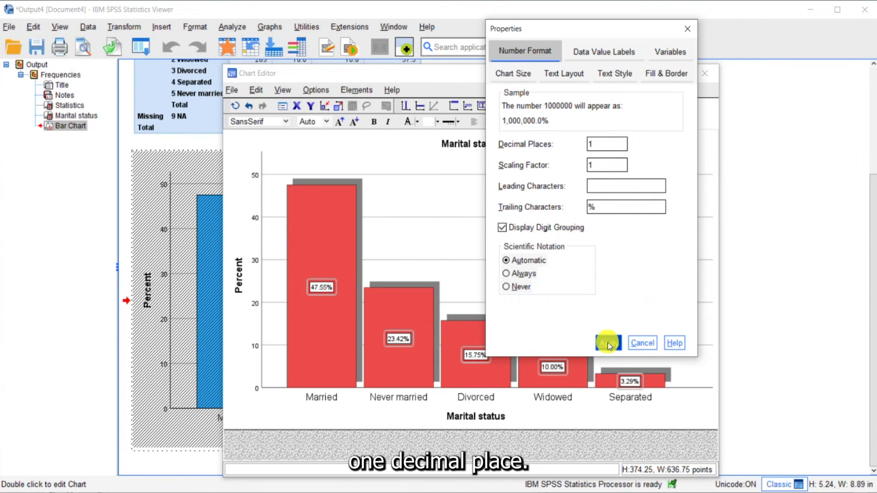
left_click(645, 342)
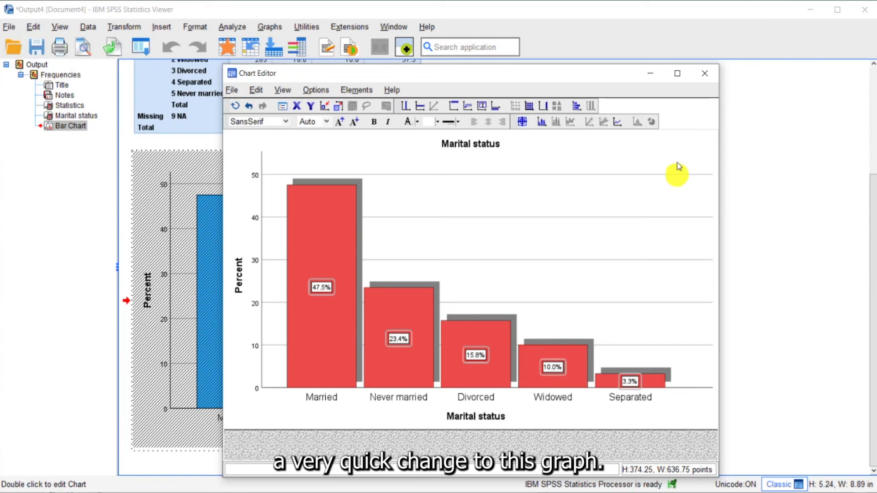
Close the Chart Editor and copy the output chart as a Microsoft Office Graphics Object
left_click(706, 71)
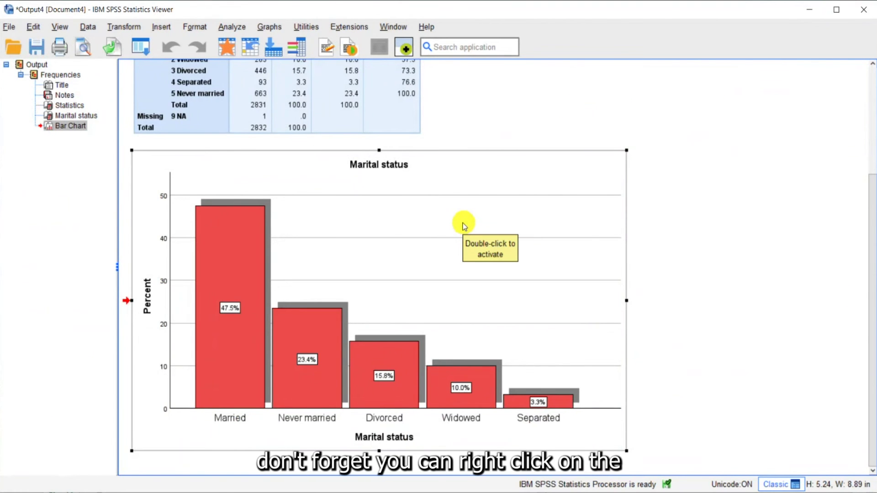
right_click(463, 225)
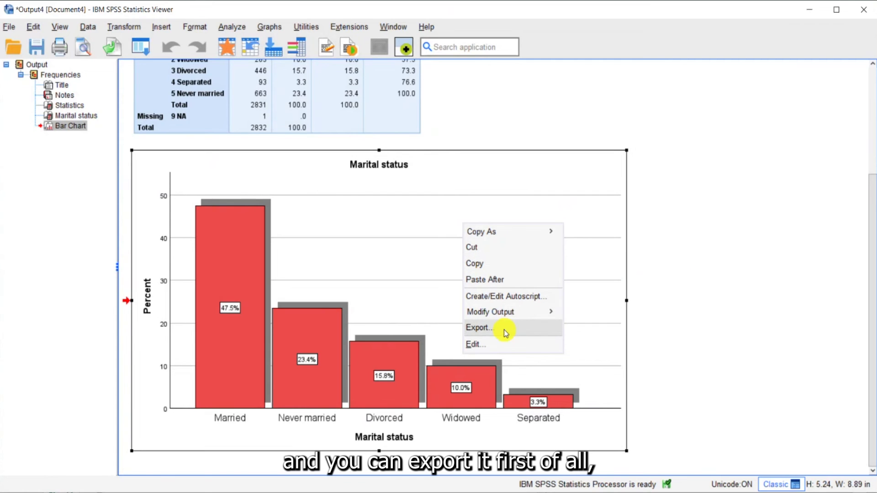
mouse_move(508, 231)
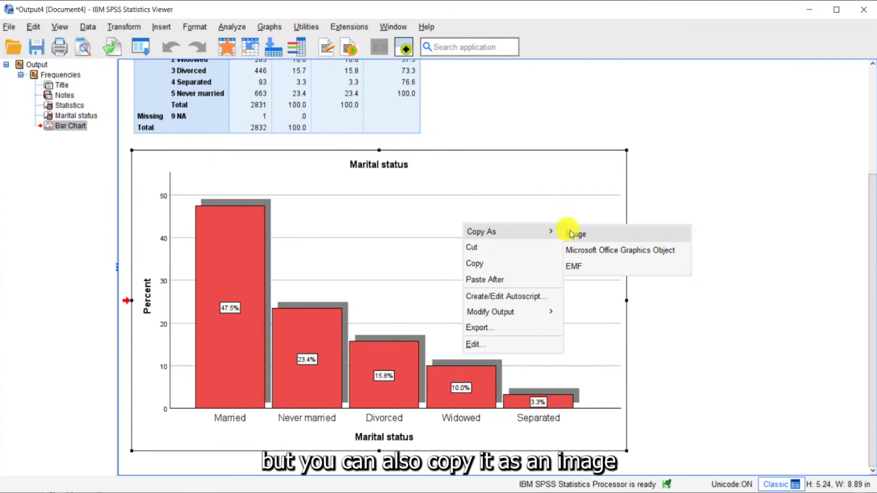
left_click(605, 255)
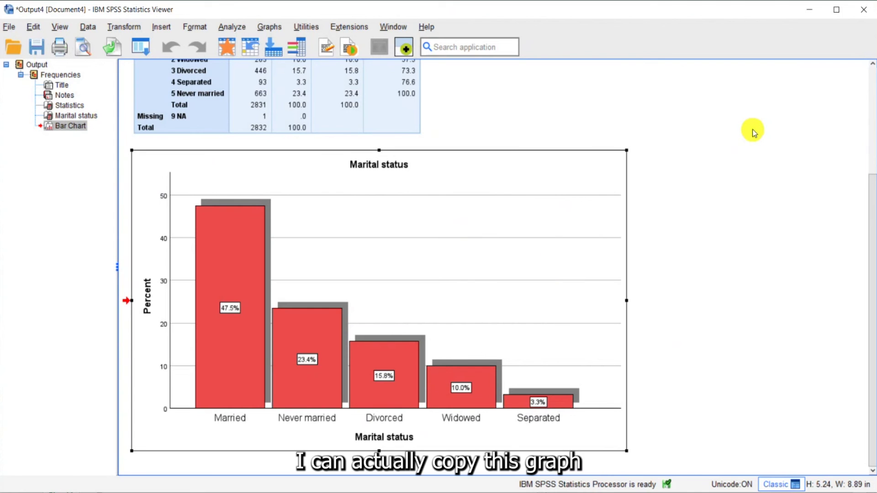
Paste the chart into the Excel sheet and apply a dark style from the Chart Styles gallery
left_click(810, 10)
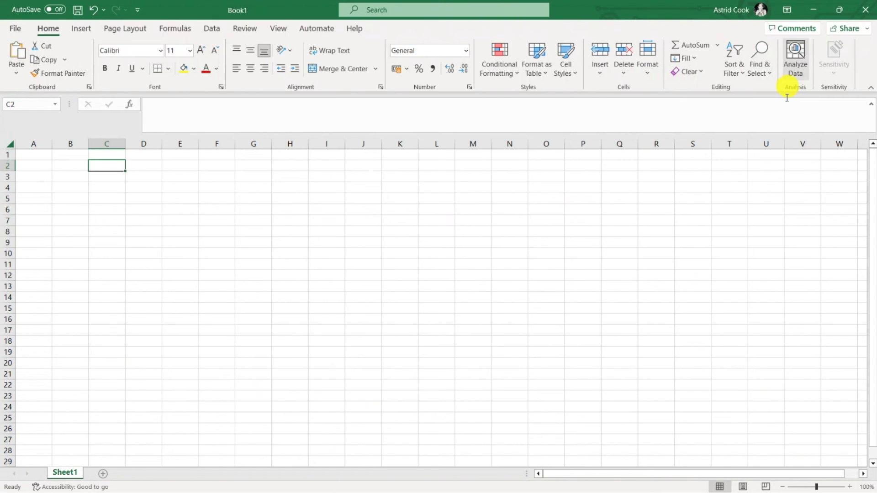
key("ctrl+v")
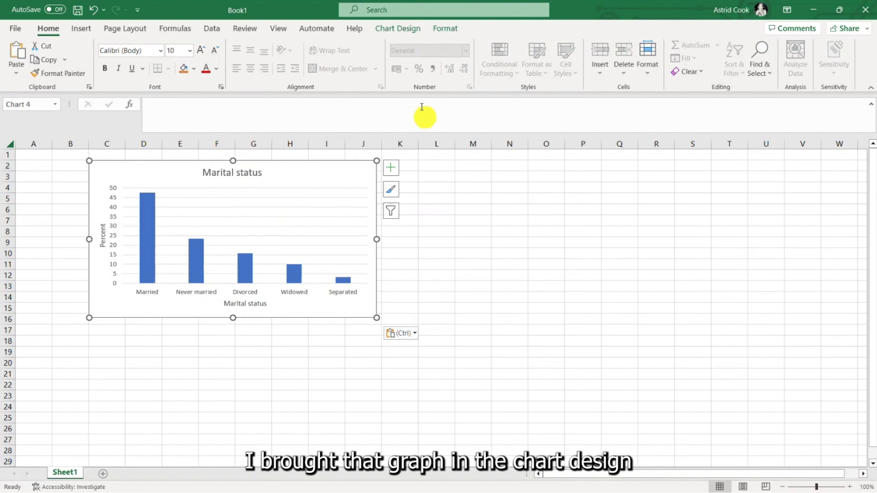
left_click(395, 31)
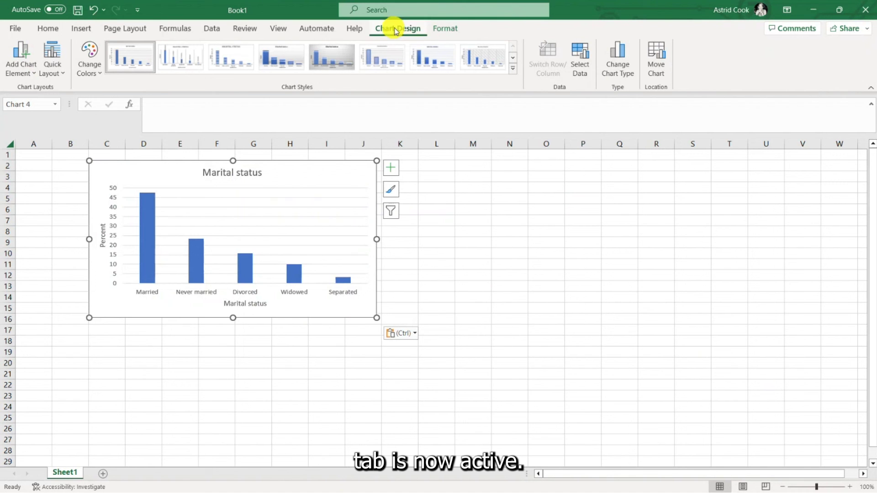
left_click(513, 69)
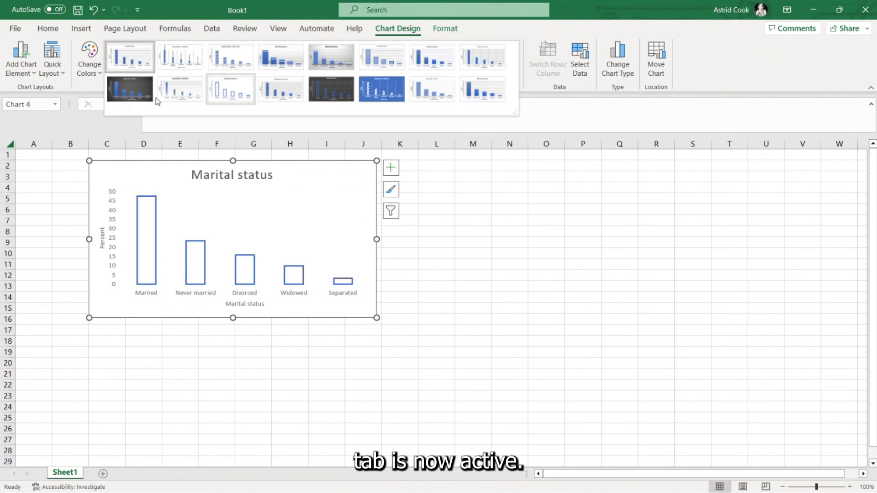
left_click(132, 90)
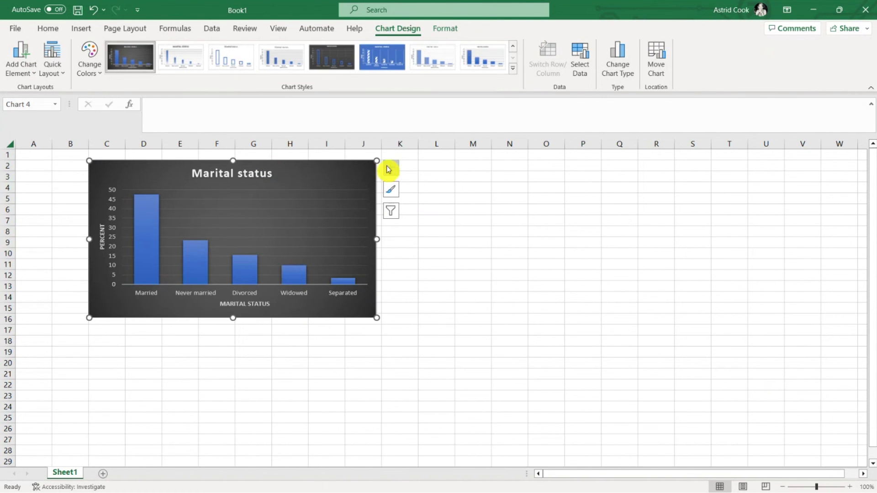
left_click(381, 57)
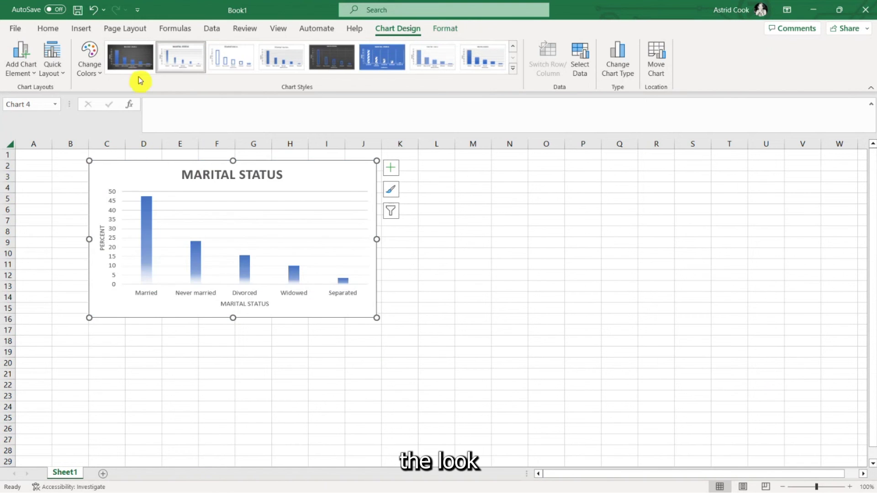
left_click(132, 63)
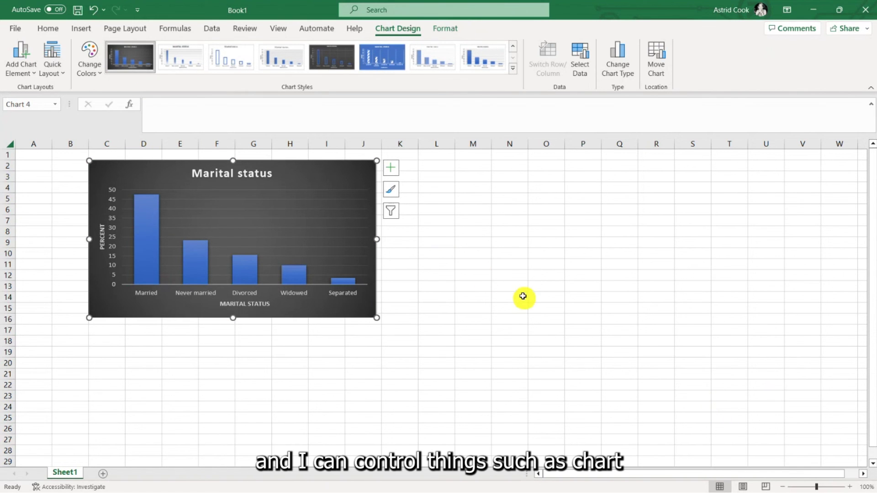